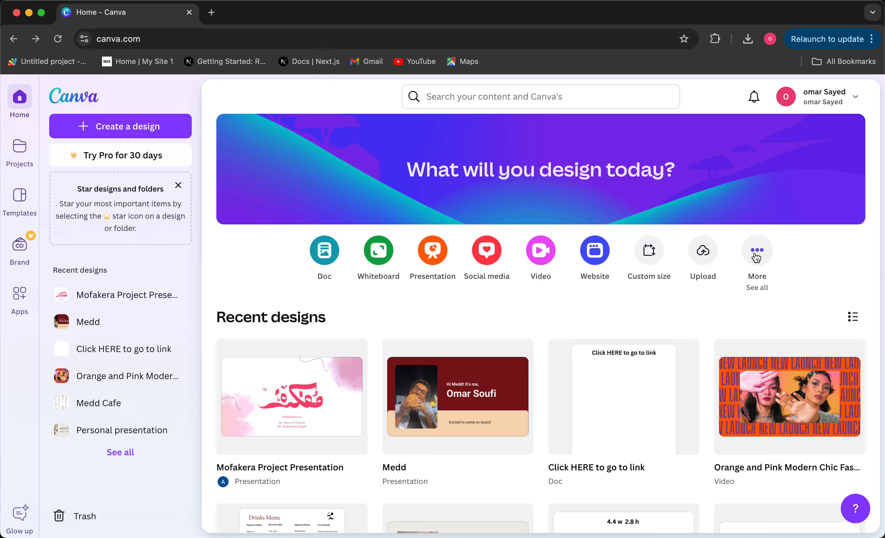
# - Start a new blank Logo design at 500 × 500 px
pyautogui.click(756, 257)
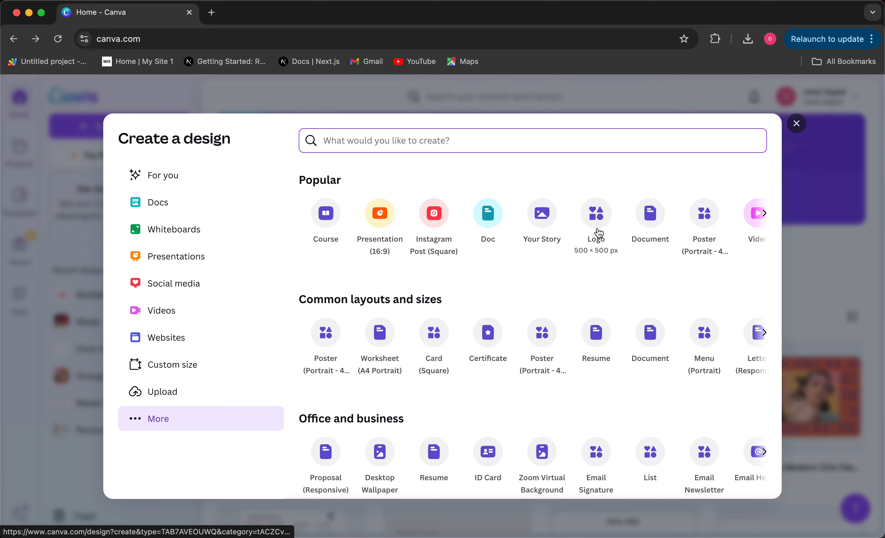
pyautogui.click(598, 216)
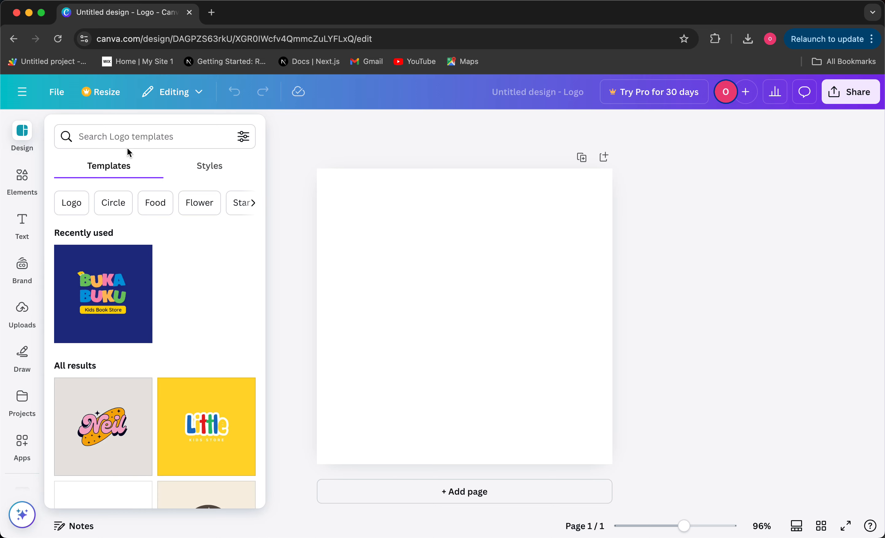
# - Search the logo templates for 'fun' and browse the results
pyautogui.click(129, 138)
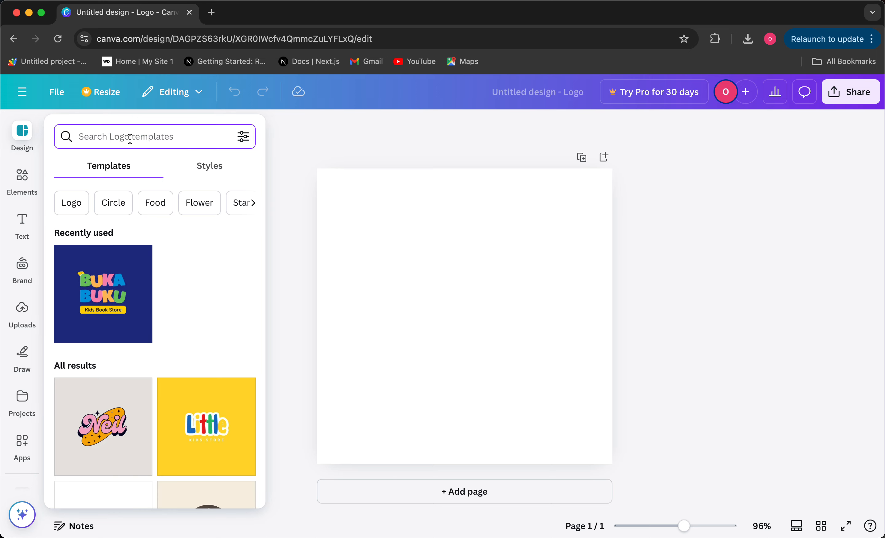
pyautogui.write('fun')
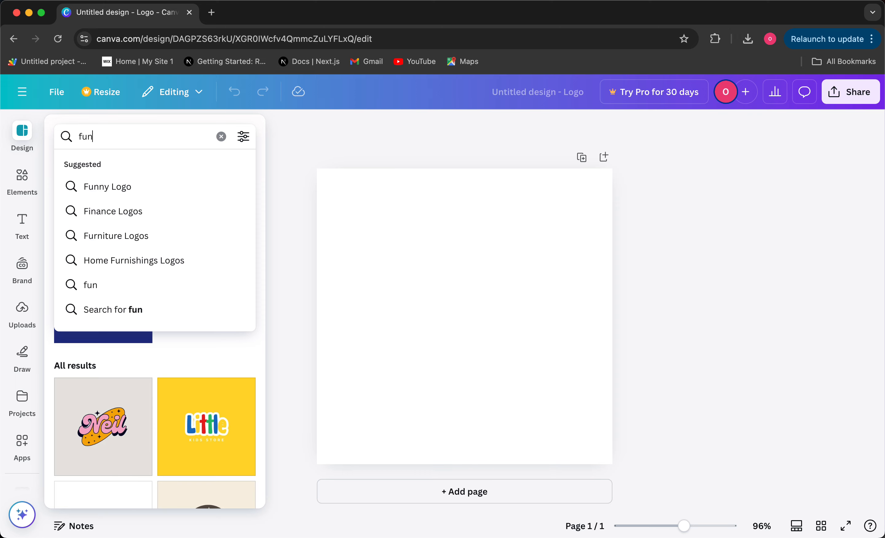
pyautogui.press('Return')
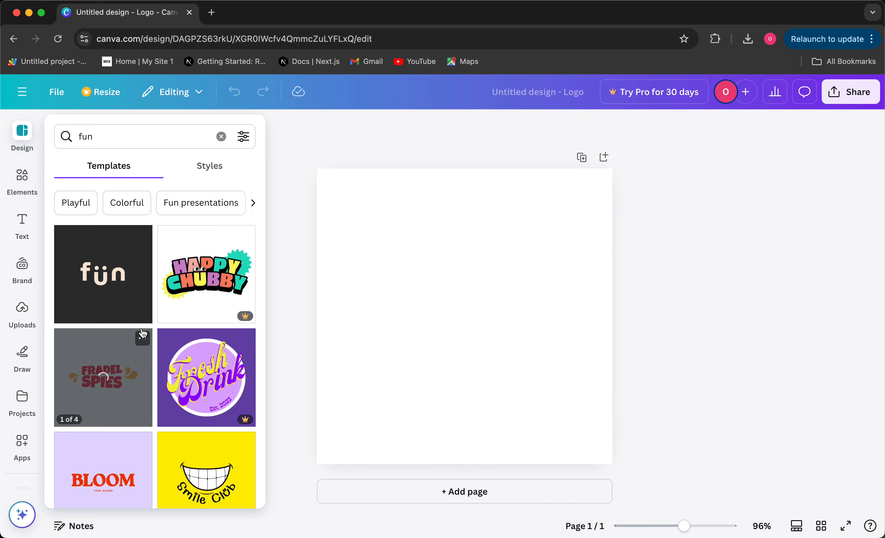
pyautogui.scroll(-2, 143, 333)
pyautogui.scroll(-4, 142, 405)
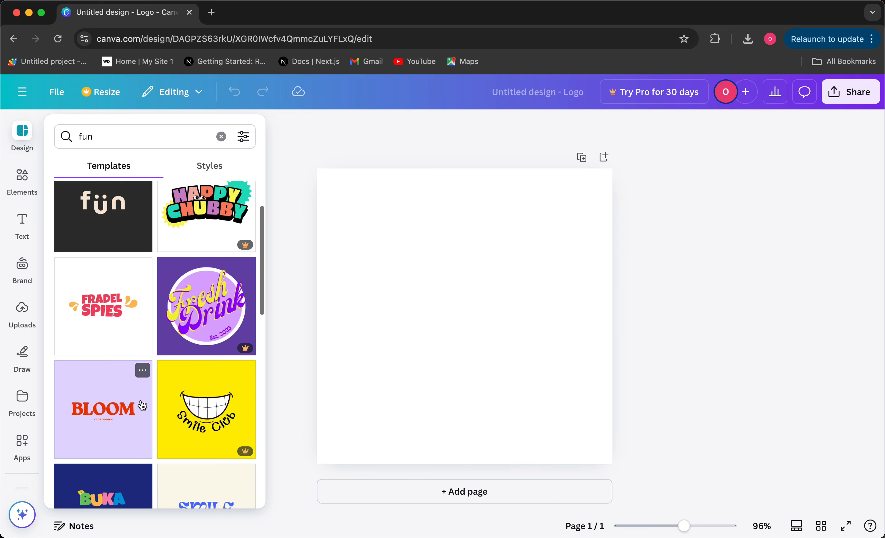
pyautogui.scroll(-10, 142, 404)
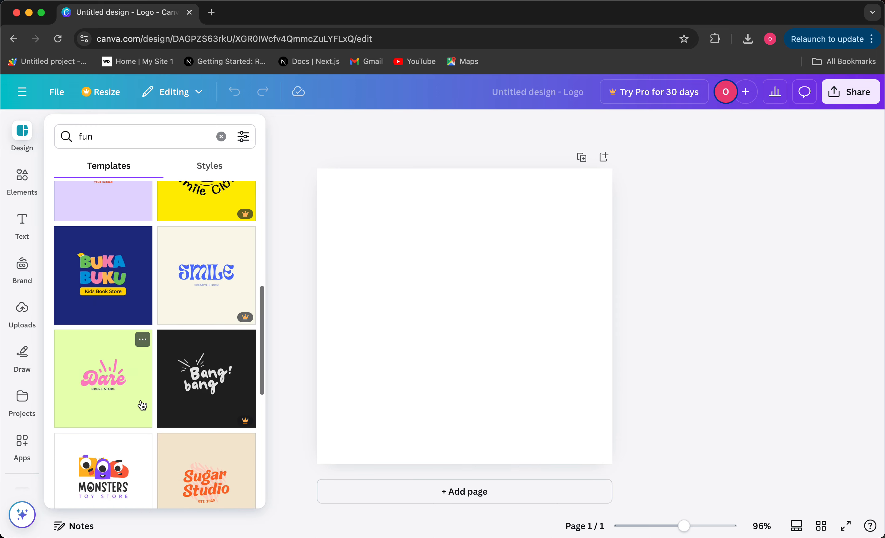
pyautogui.scroll(13, 141, 404)
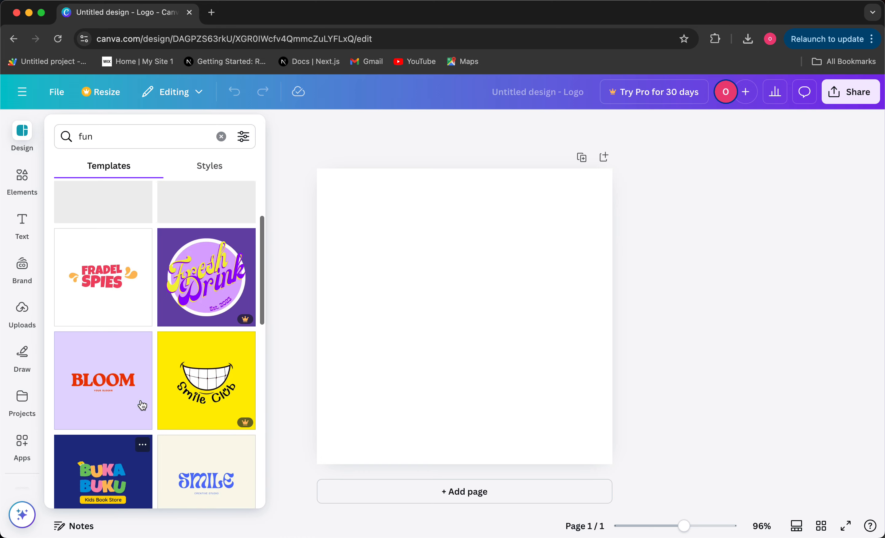
pyautogui.scroll(1, 142, 404)
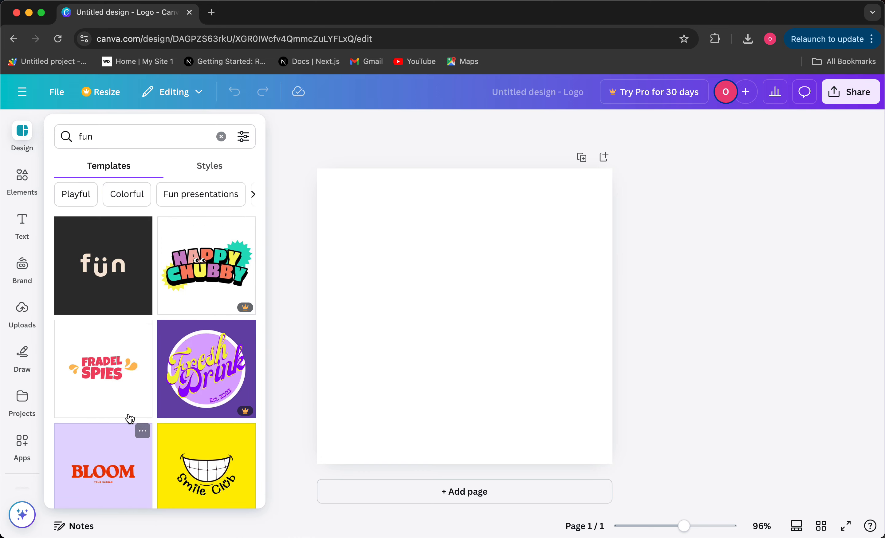
# - Apply the red variation of the FRADEL SPIES template to the canvas
pyautogui.click(126, 396)
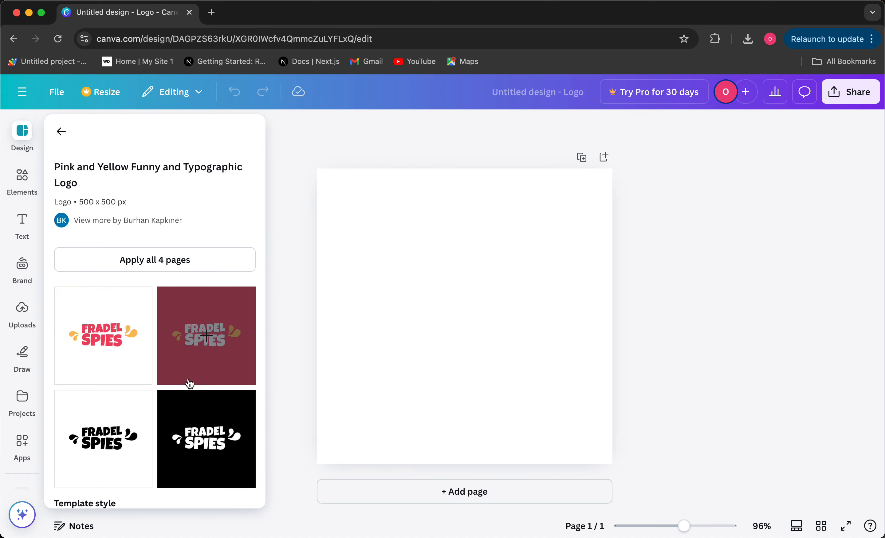
pyautogui.click(196, 372)
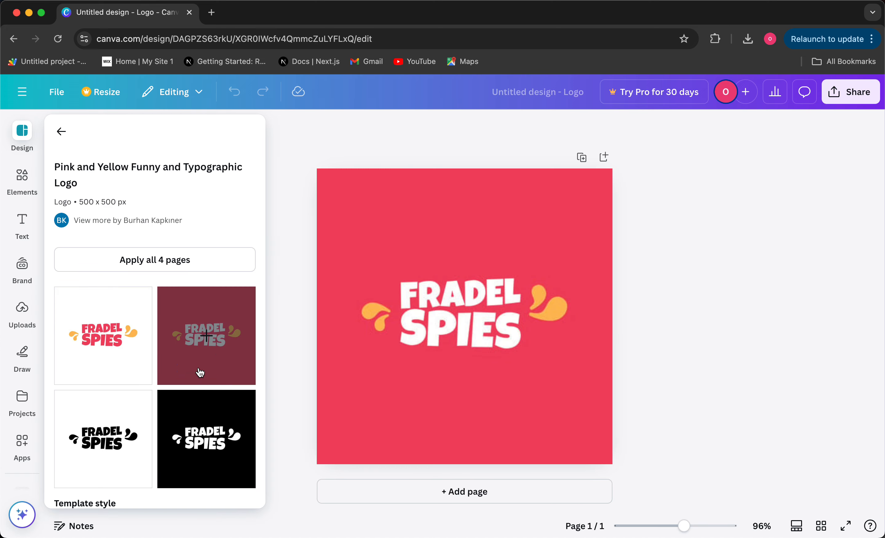
pyautogui.click(531, 295)
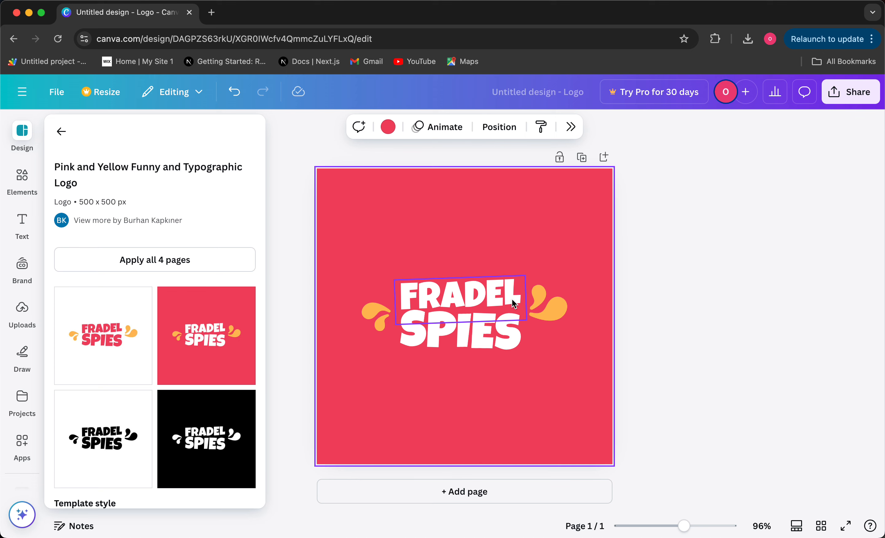
# - Replace the FRADEL text with the first name
pyautogui.doubleClick(476, 289)
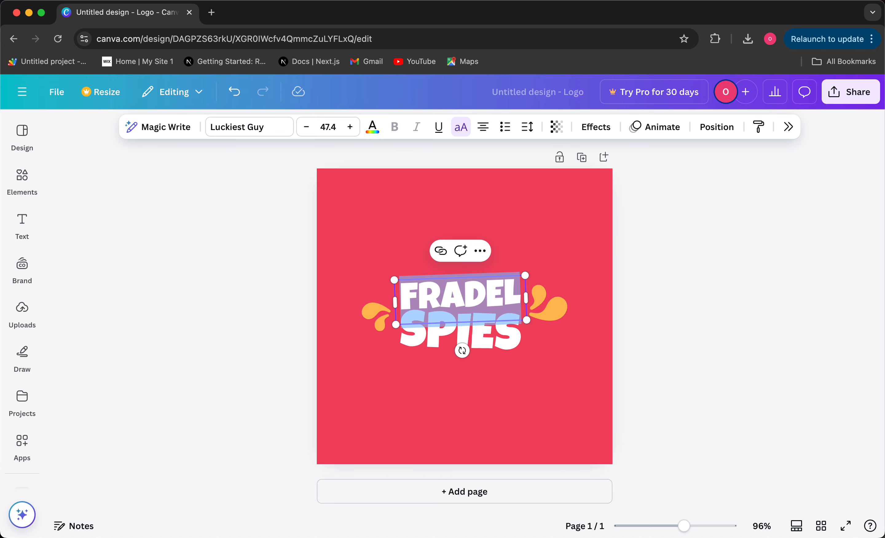
pyautogui.press('BackSpace')
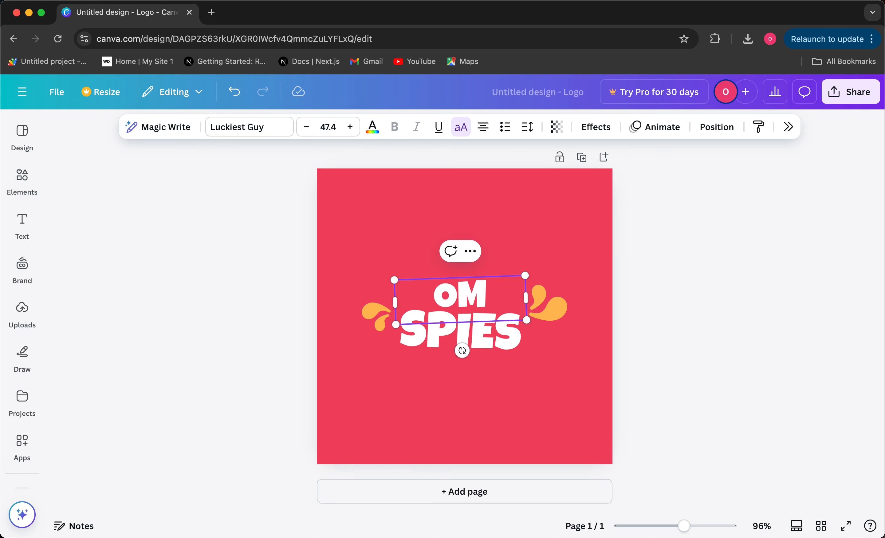
# - Replace SPIES with the surname and widen its box to keep it on one line
pyautogui.click(511, 337)
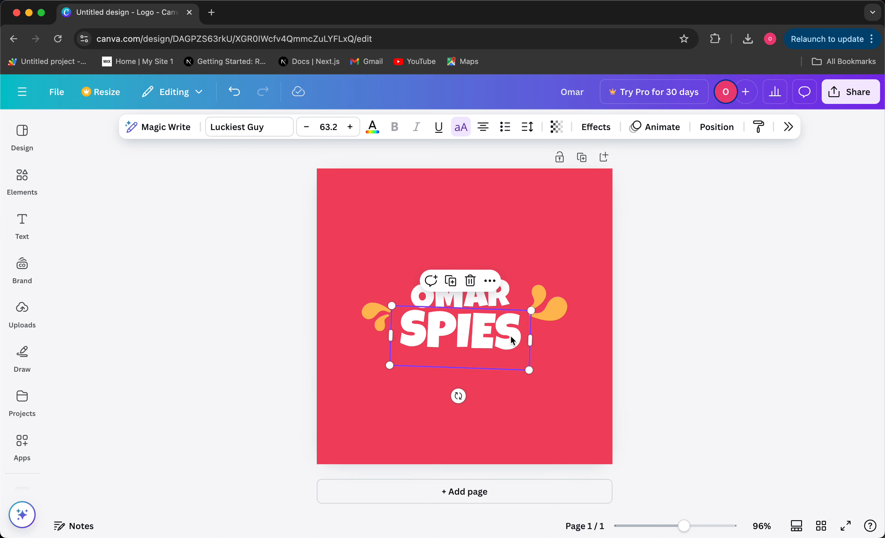
pyautogui.press('Delete')
pyautogui.press('s')
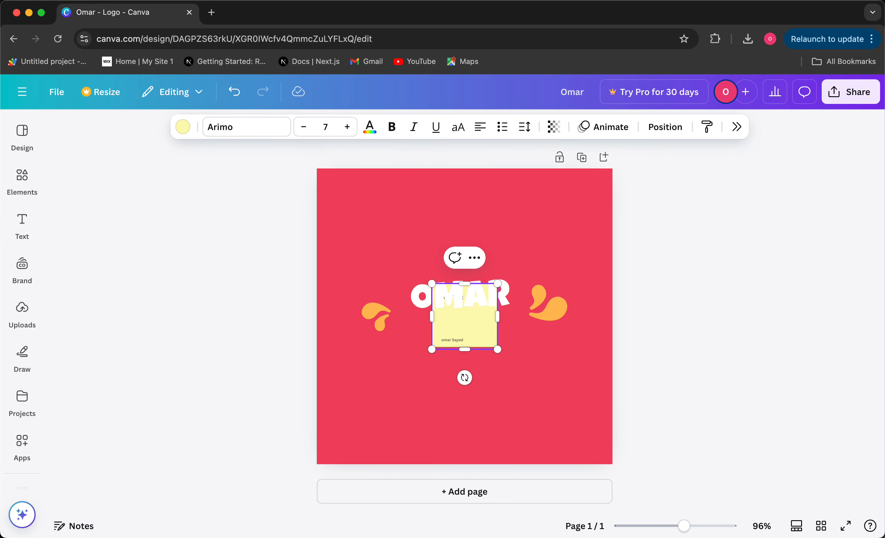
pyautogui.press('super+z')
pyautogui.press('super+z')
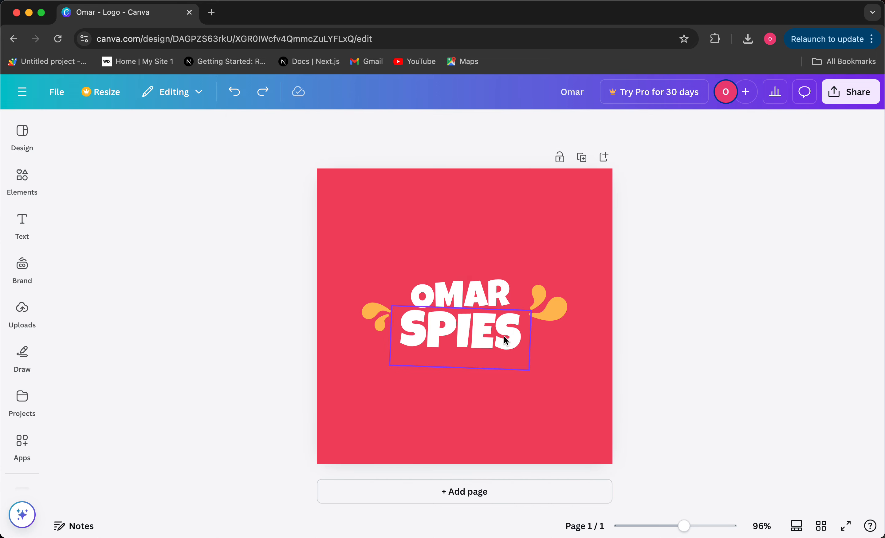
pyautogui.doubleClick(504, 336)
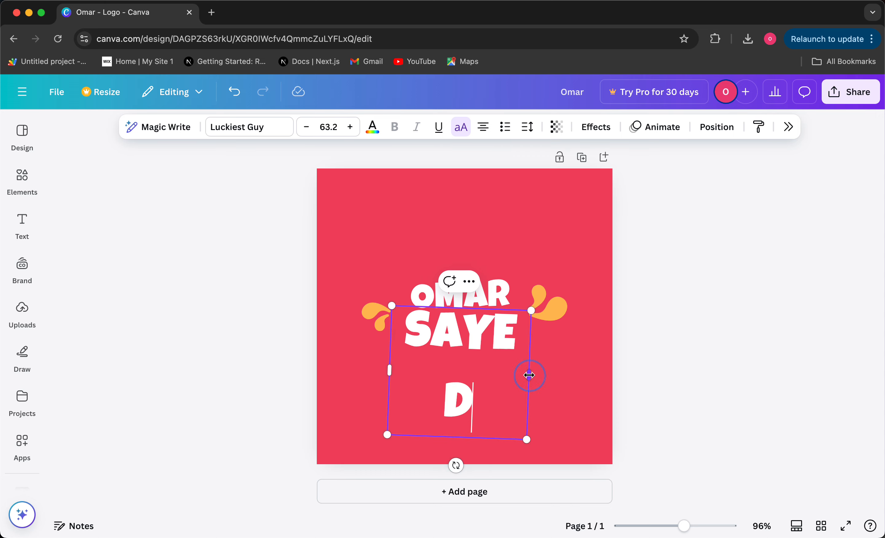
pyautogui.moveTo(529, 375); pyautogui.dragTo(537, 374)
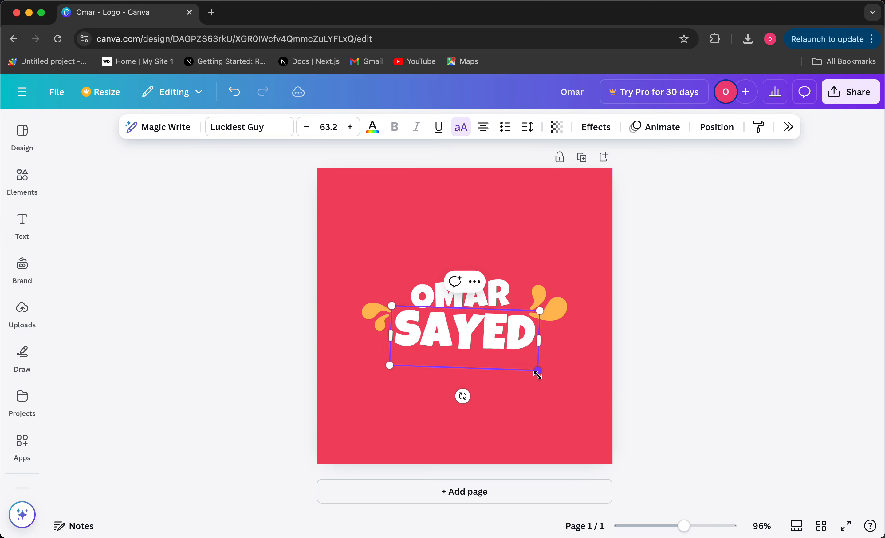
# - Try a larger size for the surname, restore it to 63.2, and view colour choices
pyautogui.click(350, 127)
pyautogui.click(350, 127)
pyautogui.click(350, 127)
pyautogui.click(305, 127)
pyautogui.click(306, 127)
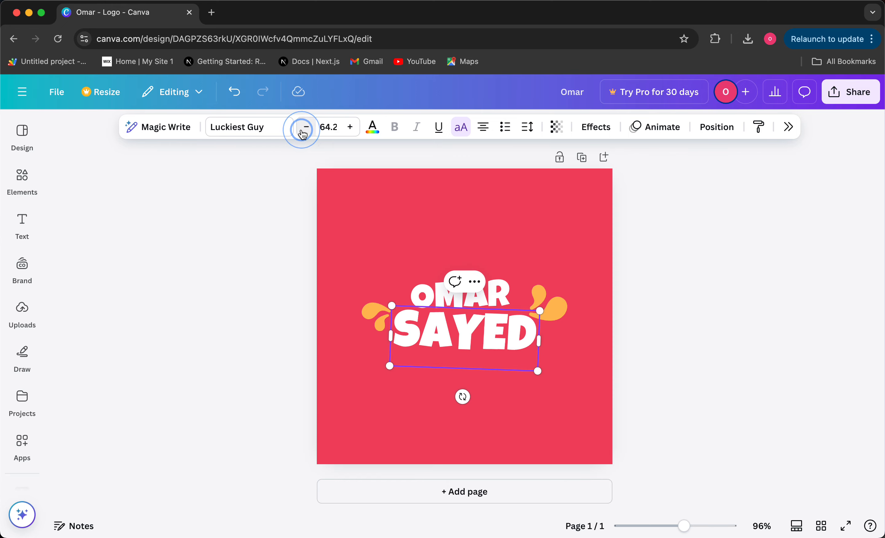
pyautogui.click(305, 127)
pyautogui.click(372, 127)
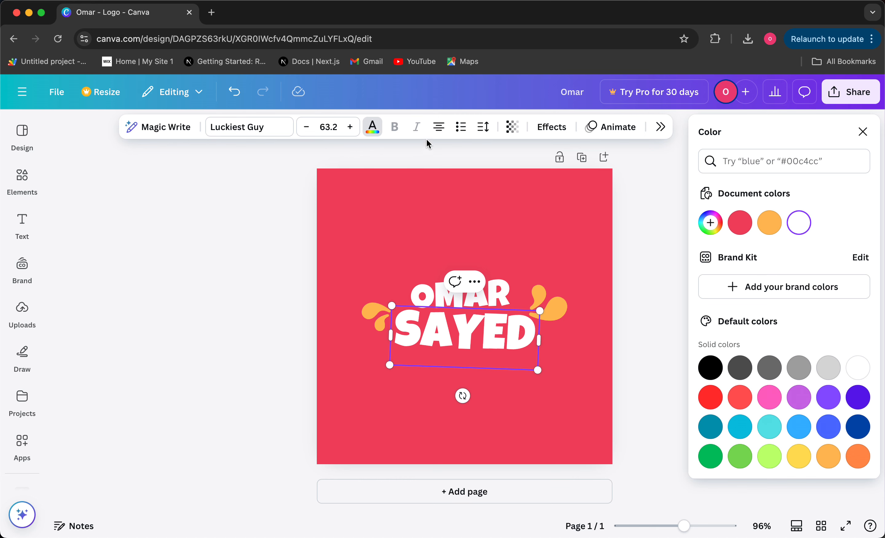
# - Set the surname line back to centred alignment and bring up the font list
pyautogui.click(436, 131)
pyautogui.click(437, 132)
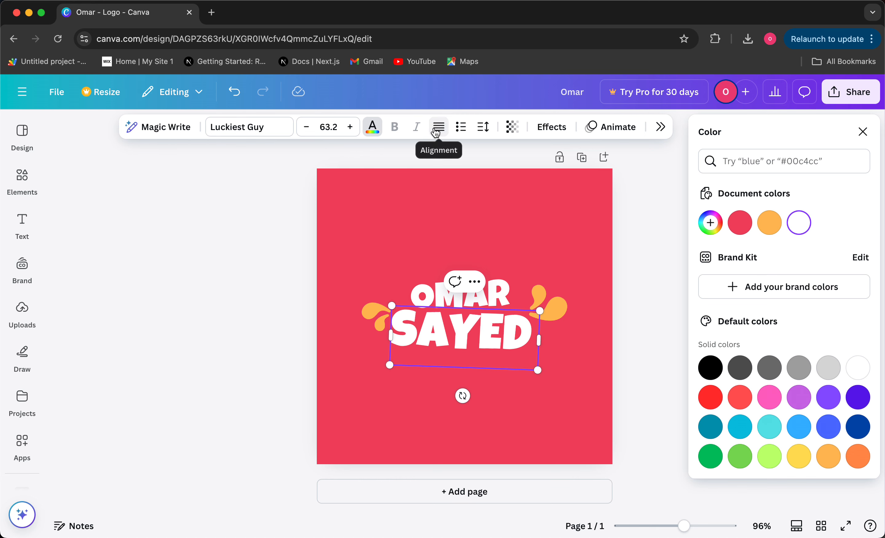
pyautogui.click(437, 131)
pyautogui.click(438, 135)
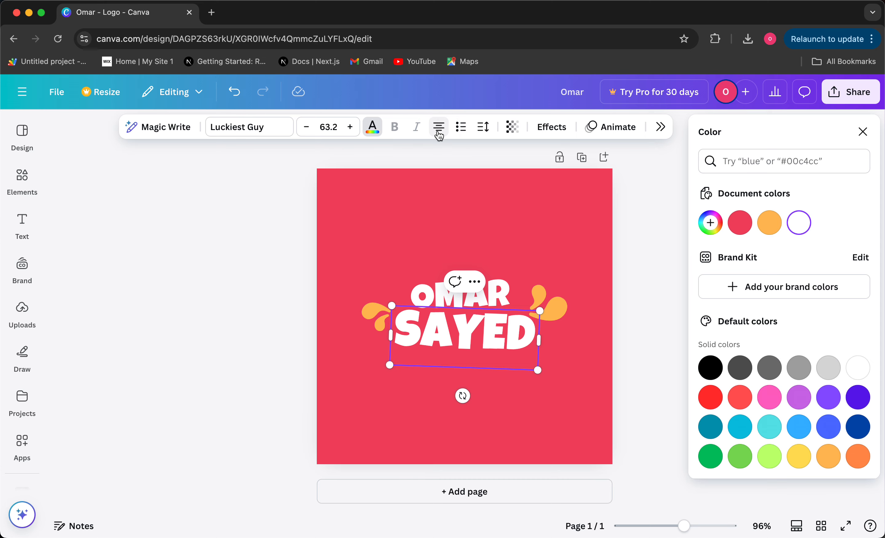
pyautogui.click(268, 128)
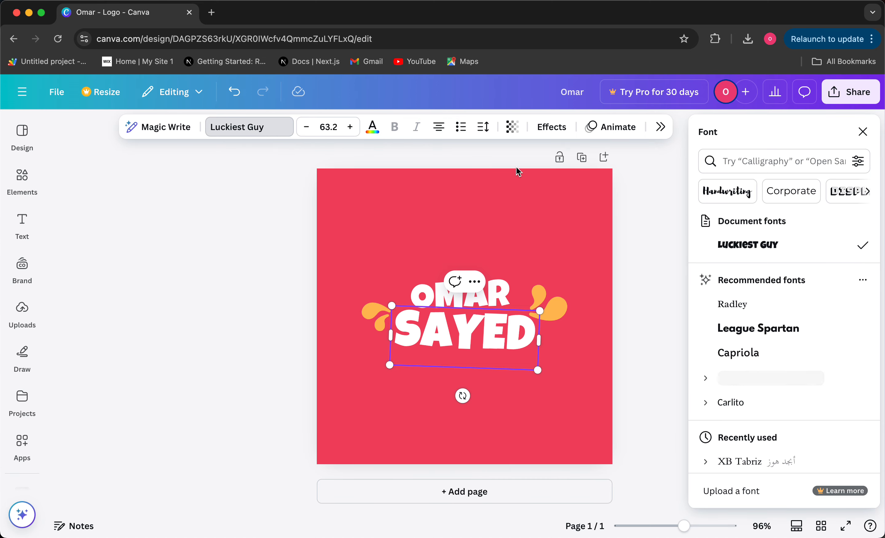
# - Set the surname line in the League Spartan font
pyautogui.scroll(-1, 774, 353)
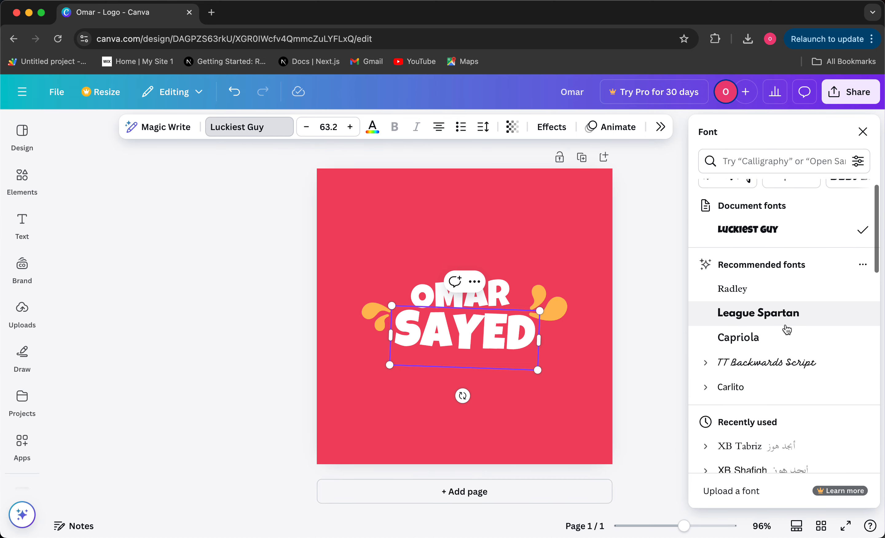
pyautogui.scroll(-3, 774, 321)
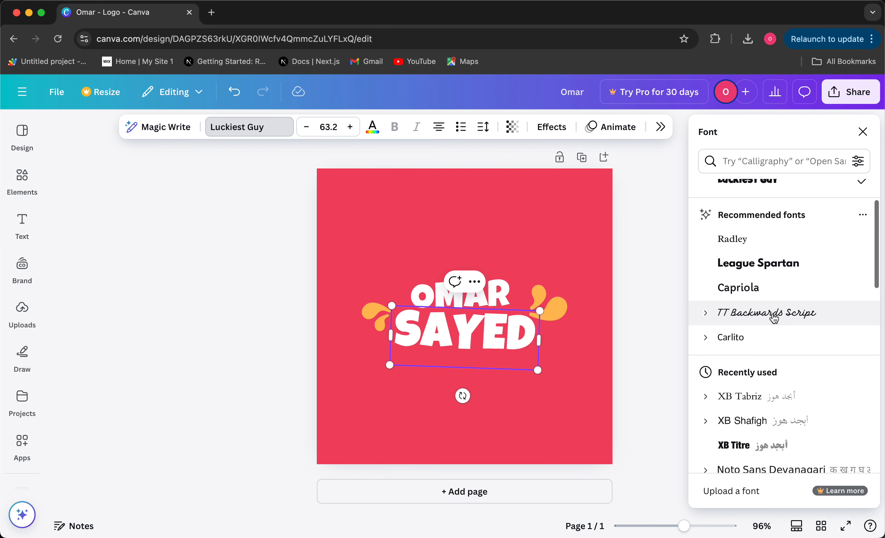
pyautogui.scroll(-3, 752, 340)
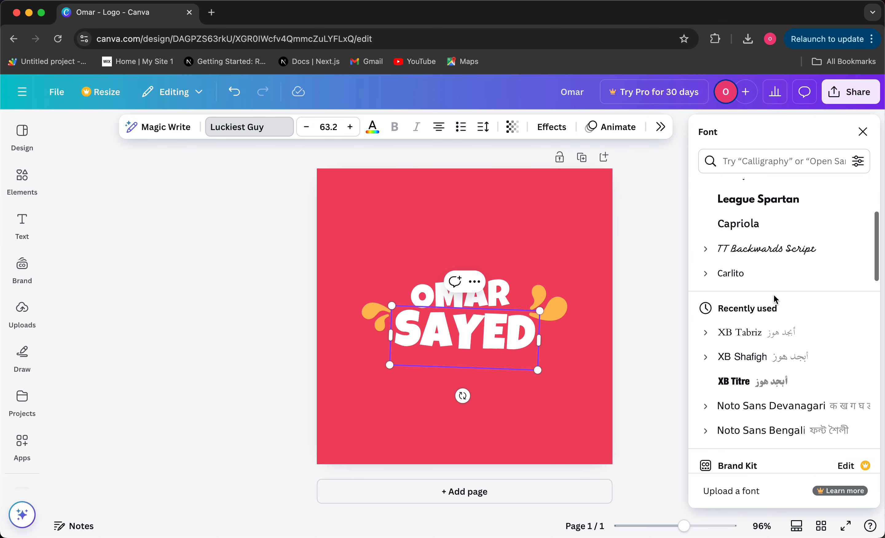
pyautogui.scroll(3, 774, 297)
pyautogui.click(765, 271)
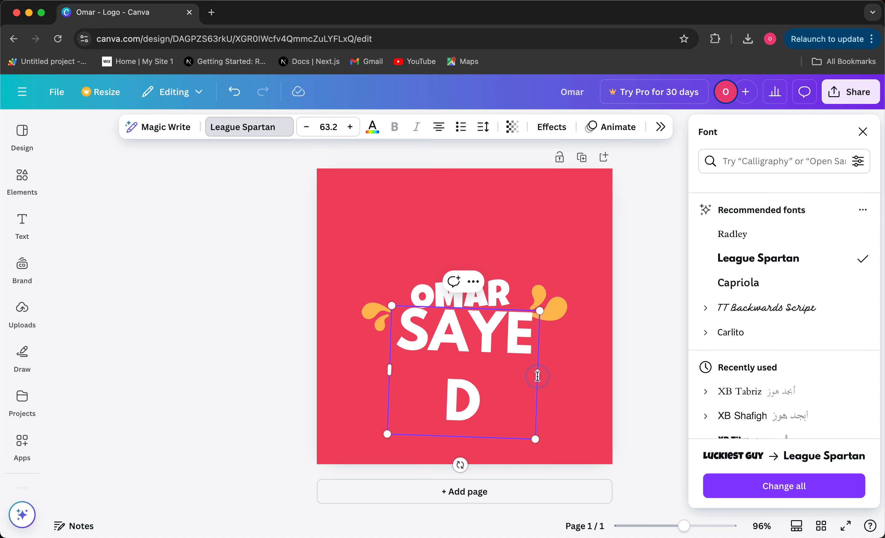
# - Widen the surname's text box to one line and shift it slightly left under the first name
pyautogui.click(556, 379)
pyautogui.moveTo(538, 373); pyautogui.dragTo(577, 373)
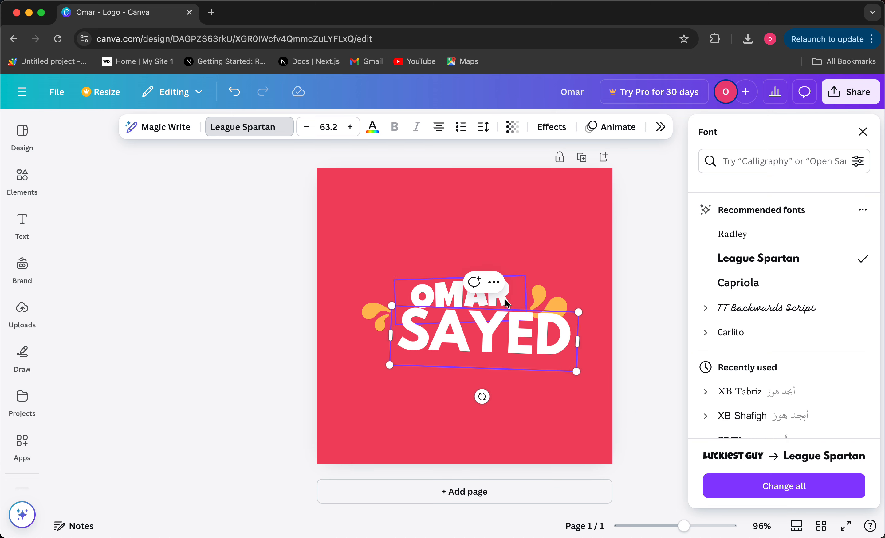
pyautogui.click(643, 311)
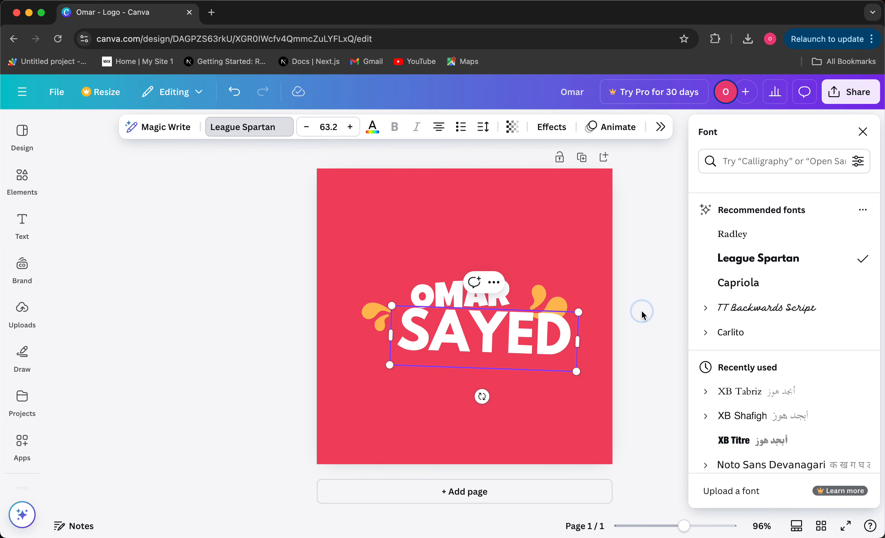
pyautogui.moveTo(556, 333); pyautogui.dragTo(639, 357)
pyautogui.click(639, 358)
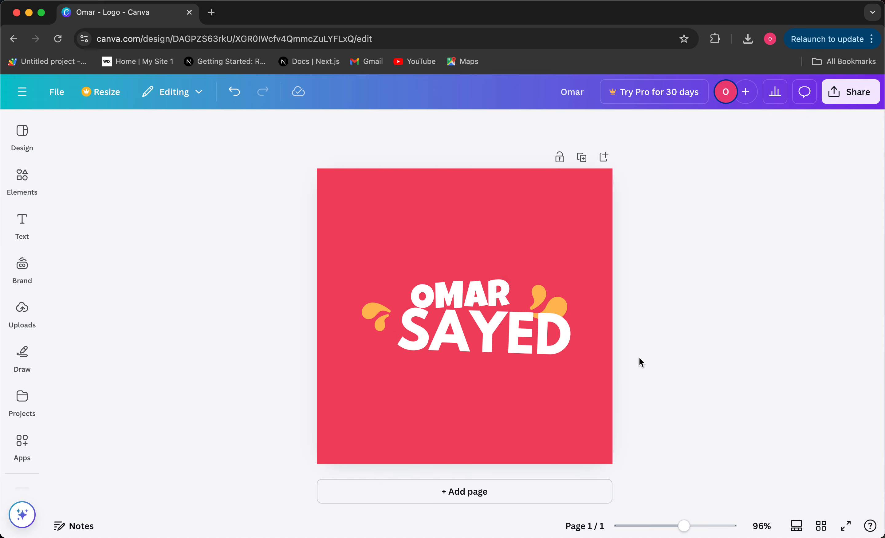
pyautogui.click(498, 331)
pyautogui.moveTo(499, 331); pyautogui.dragTo(483, 334)
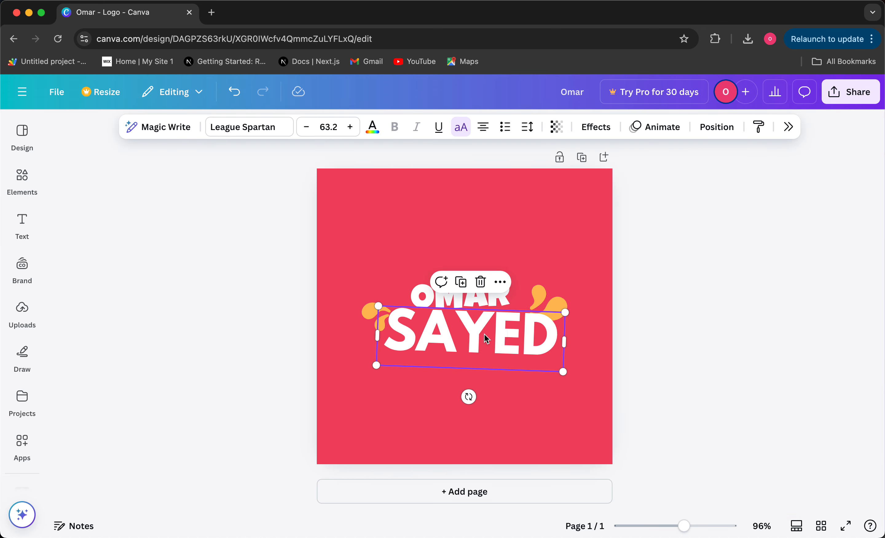
# - Switch the surname back to Luckiest Guy from Document fonts so it matches the first name
pyautogui.click(683, 330)
pyautogui.click(532, 335)
pyautogui.click(267, 127)
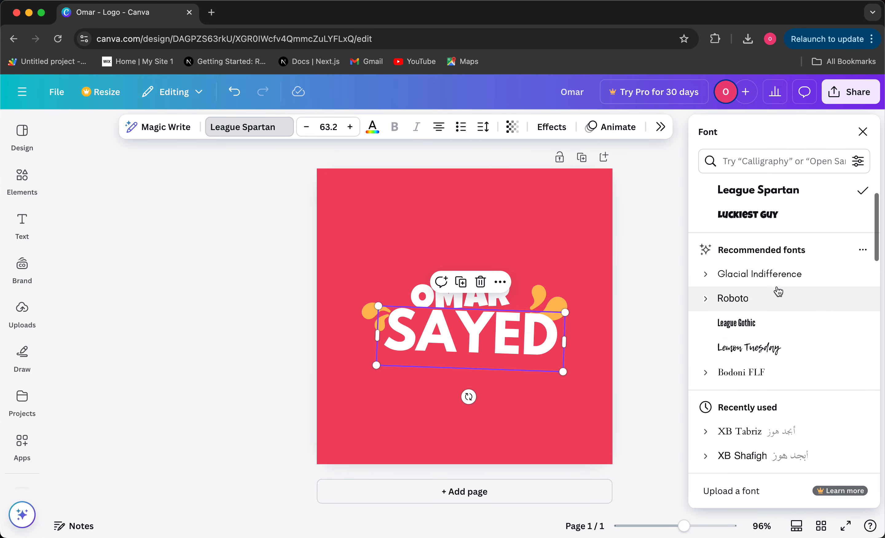
pyautogui.click(770, 278)
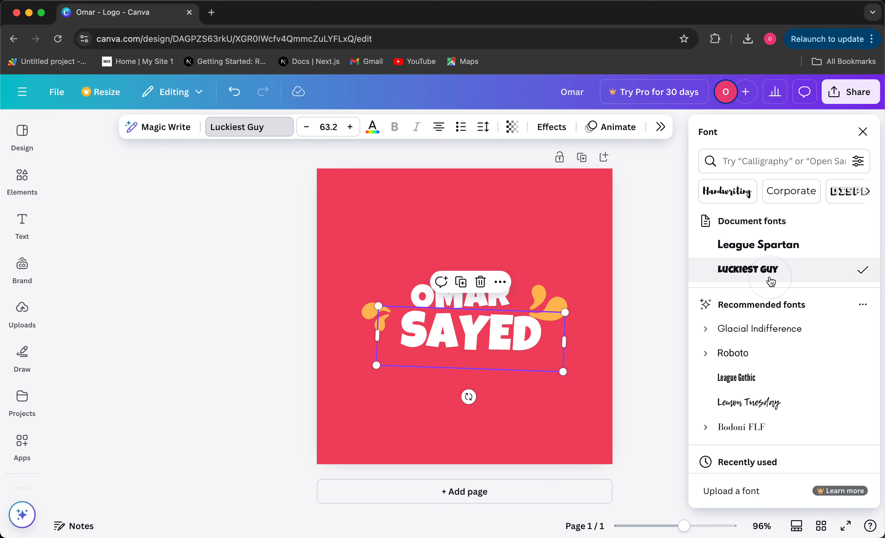
pyautogui.click(627, 364)
pyautogui.click(631, 297)
# - Shift the right orange splash slightly right, tilt it, and open the Share panel
pyautogui.click(542, 304)
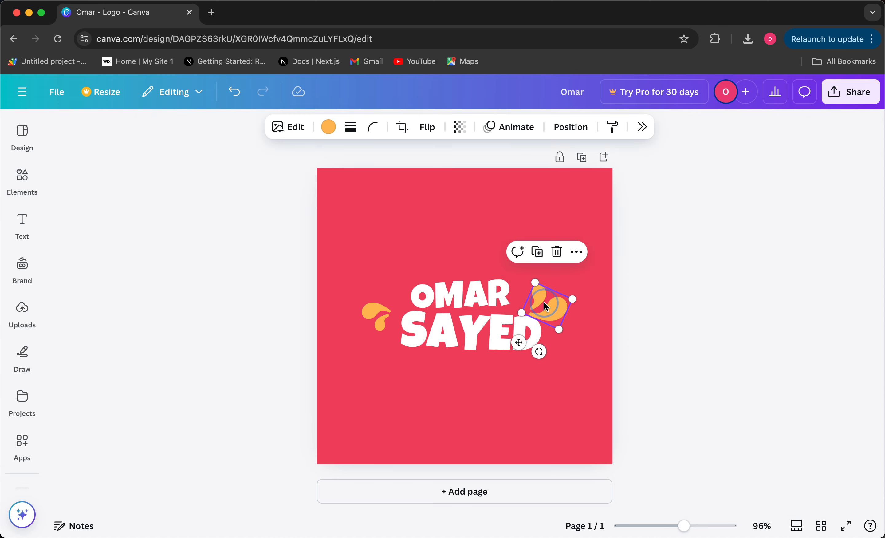
pyautogui.moveTo(541, 304); pyautogui.dragTo(547, 305)
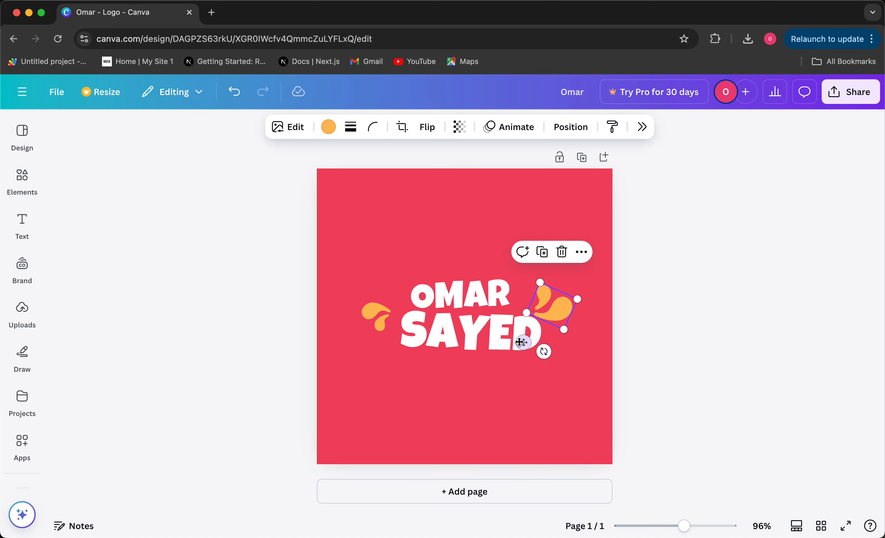
pyautogui.moveTo(544, 351); pyautogui.dragTo(544, 351)
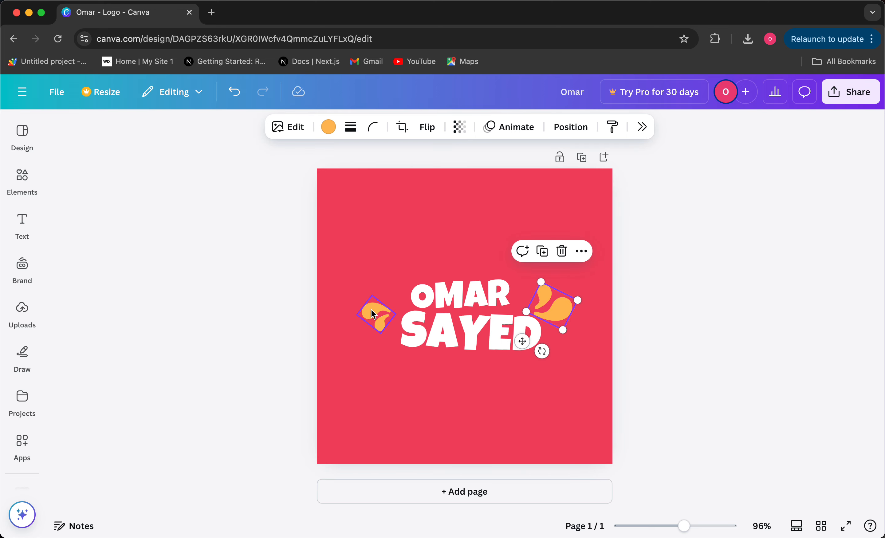
pyautogui.click(840, 93)
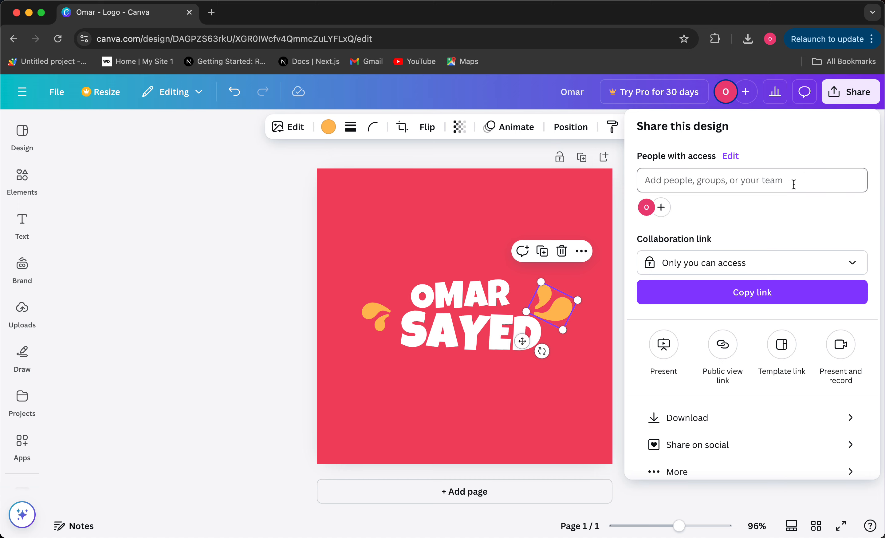
# - Download the 500 × 500 px logo as a PNG file
pyautogui.click(734, 417)
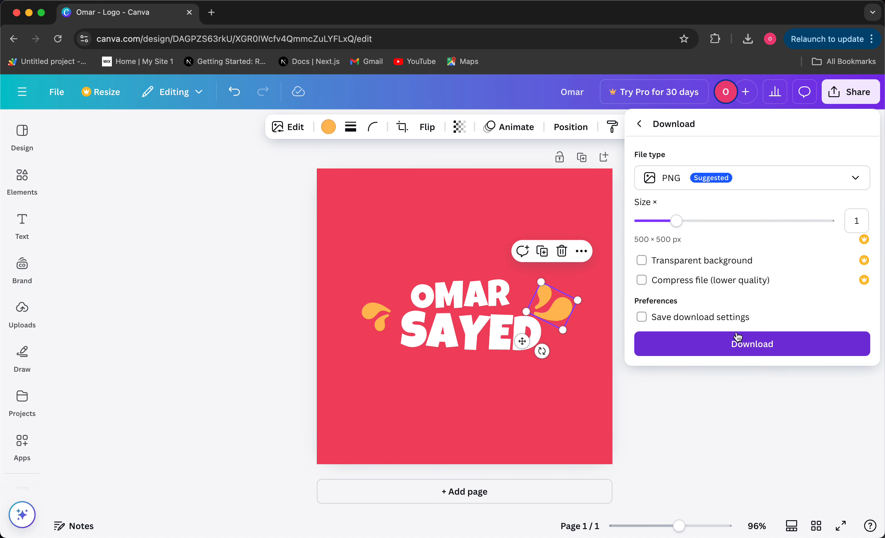
pyautogui.click(766, 188)
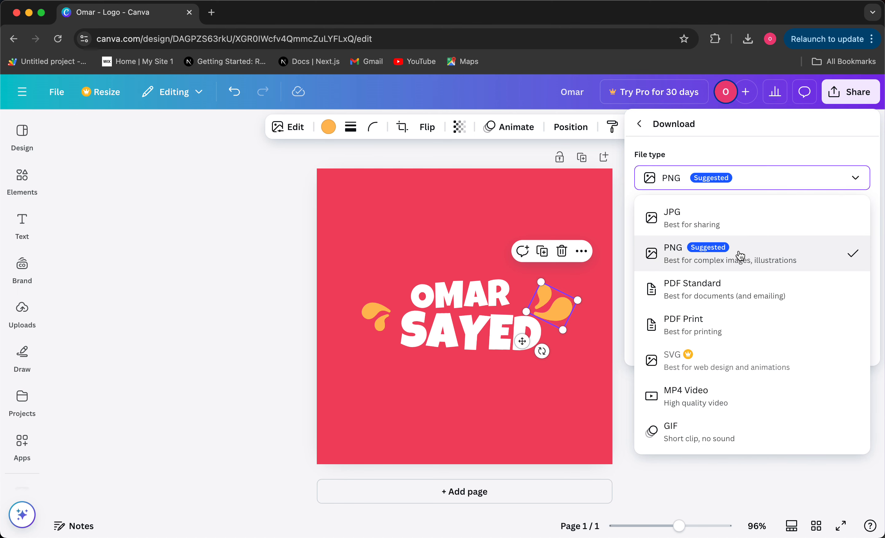
pyautogui.click(751, 258)
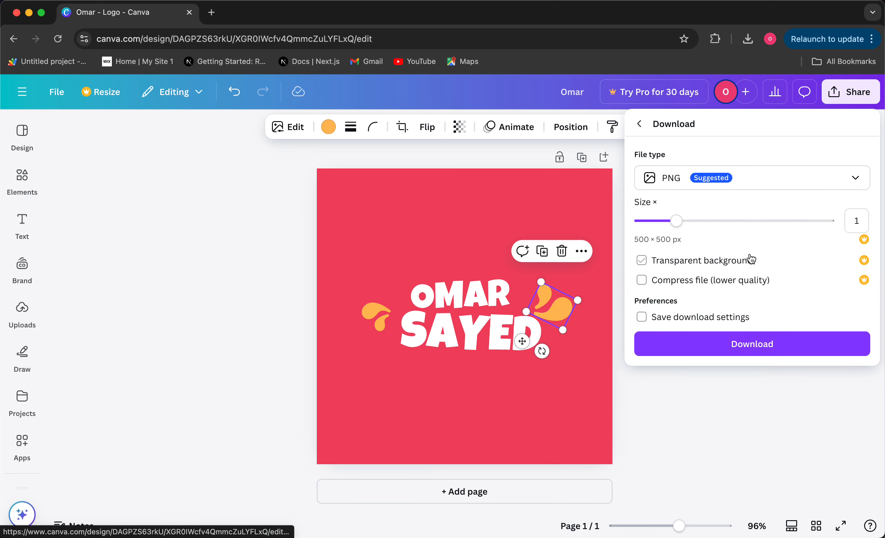
pyautogui.click(720, 343)
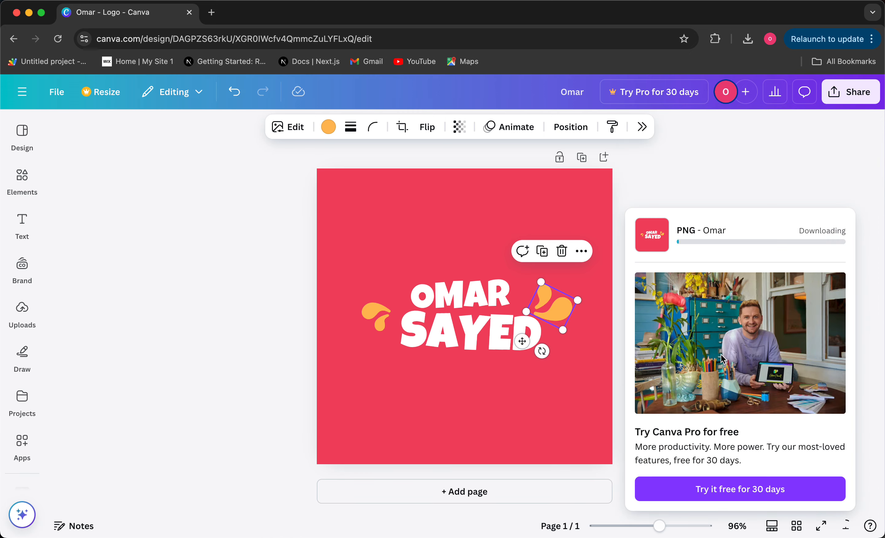